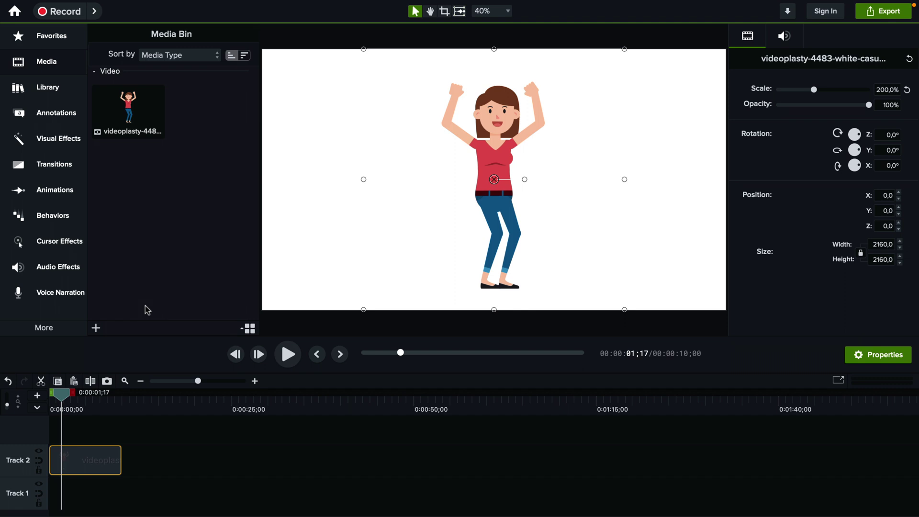
Step: Preview the character animation, scrubbing back to about the two-second mark
left_click_drag(61, 394, 52, 399)
left_click(298, 356)
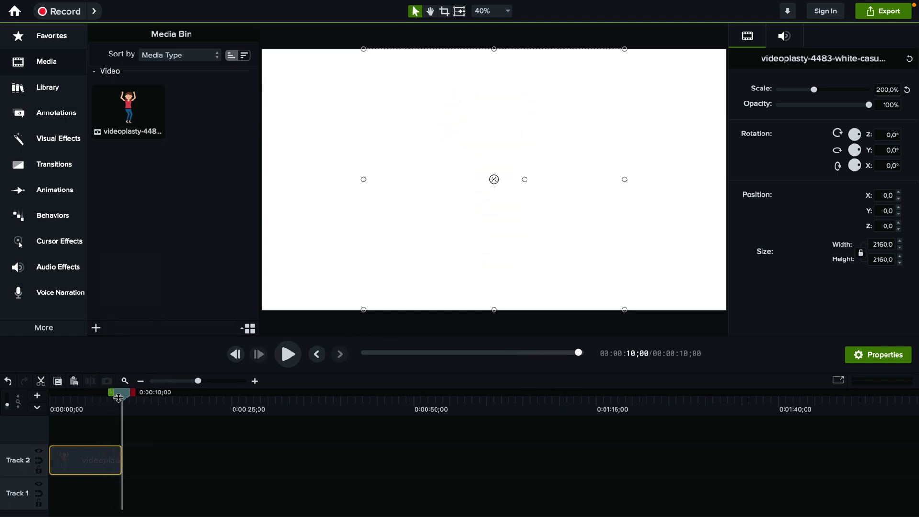
left_click_drag(120, 396, 77, 400)
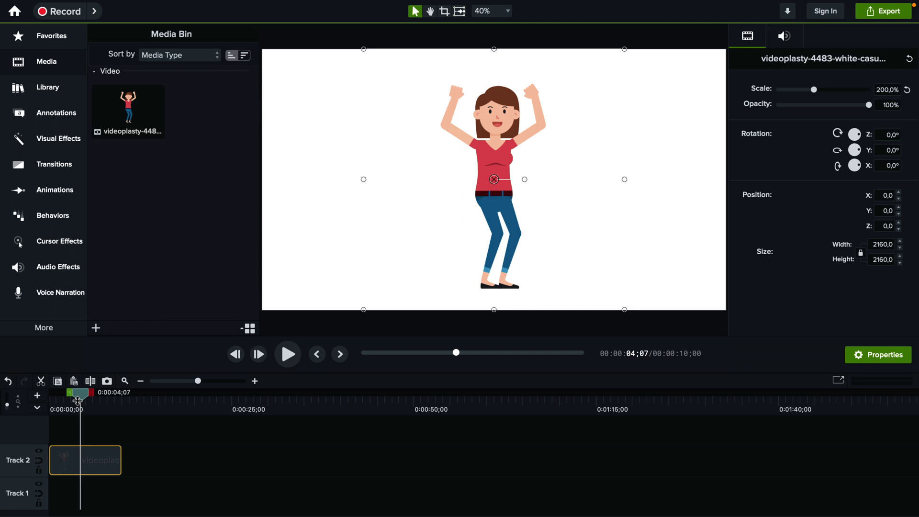
left_click_drag(78, 400, 68, 400)
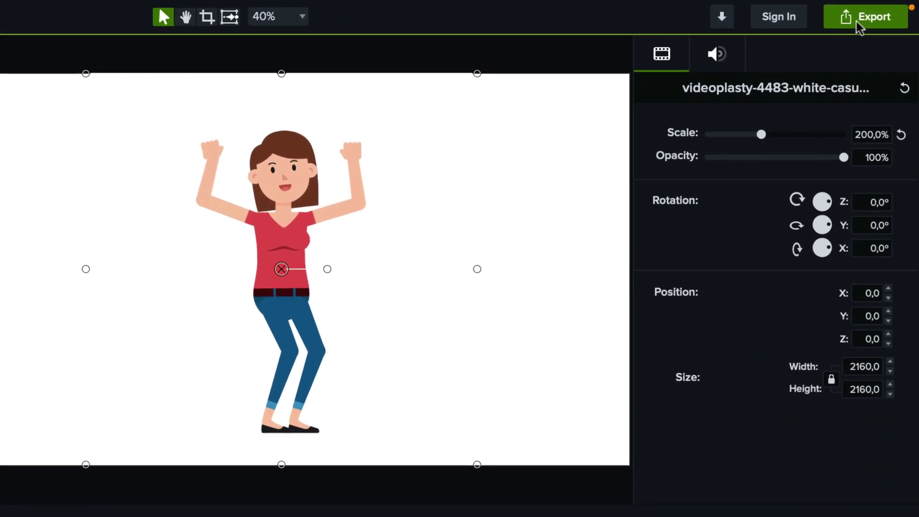
Step: Start a Local File export with Animated GIF (.gif) as the file format
left_click(867, 19)
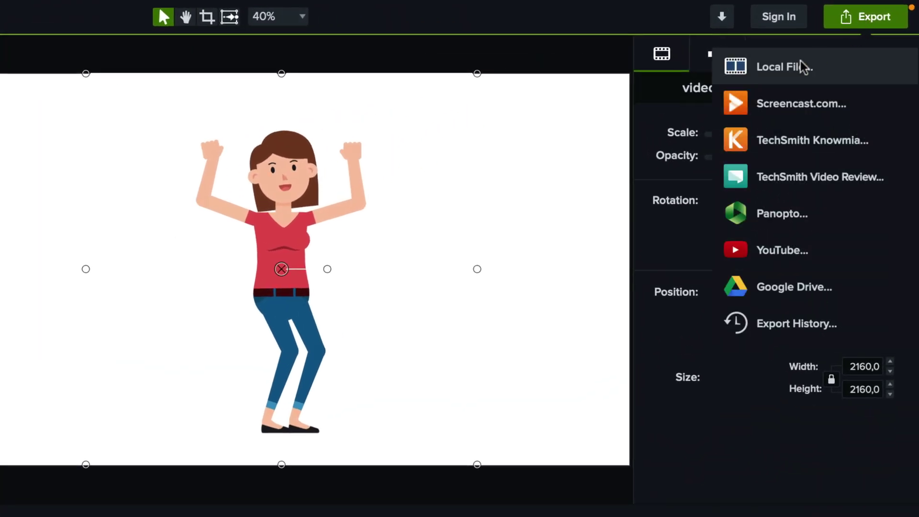
left_click(779, 72)
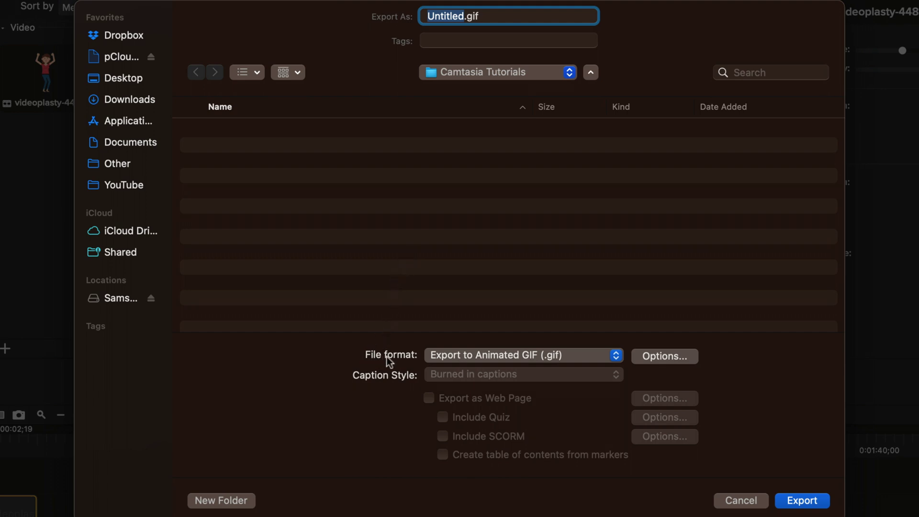
left_click(474, 356)
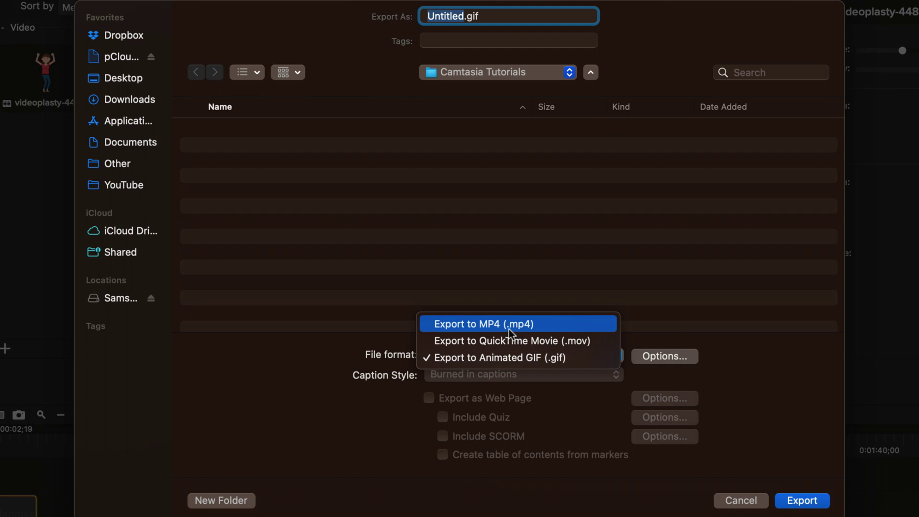
left_click(499, 360)
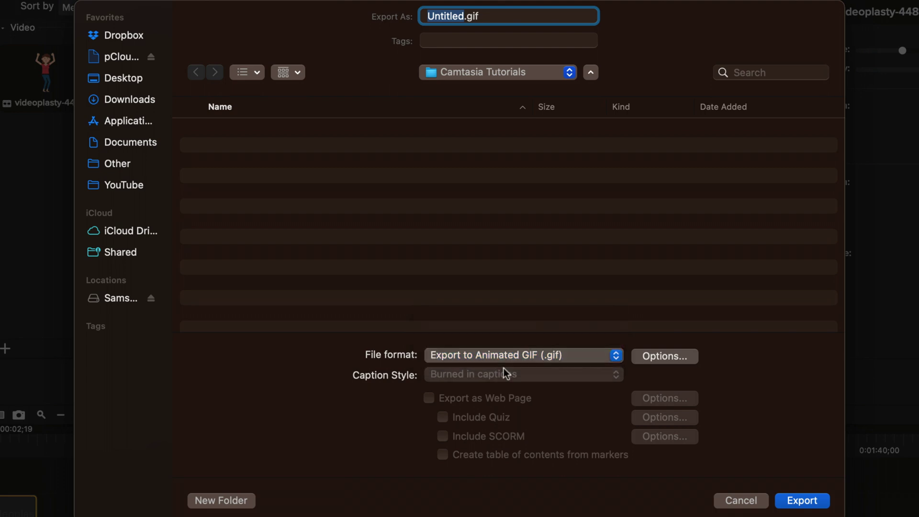
Step: Set GIF options to 25 fps, Project Dimensions, Infinite loops, with dithering enabled
left_click(663, 359)
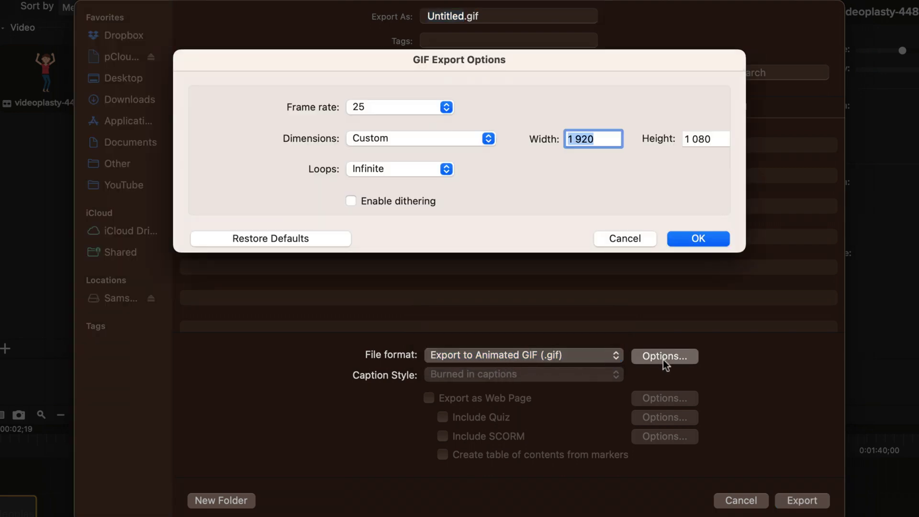
left_click(433, 111)
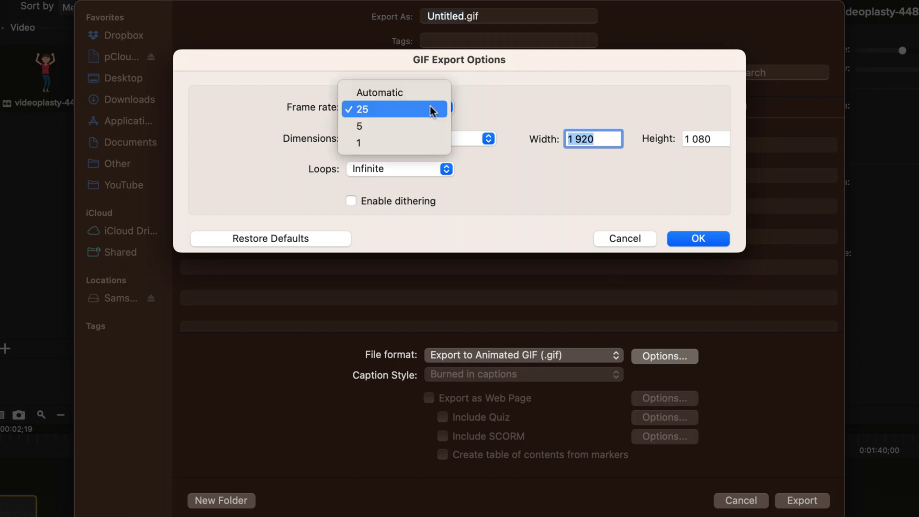
left_click(360, 113)
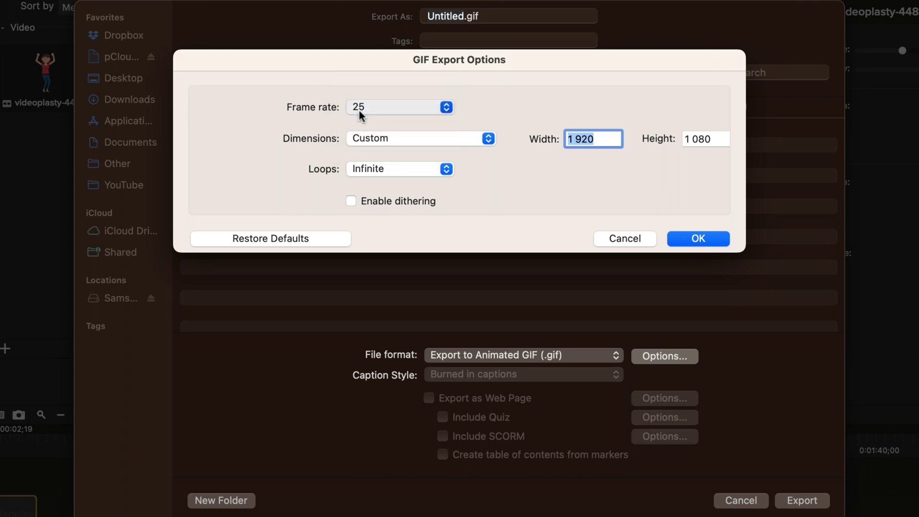
left_click(379, 130)
left_click(416, 76)
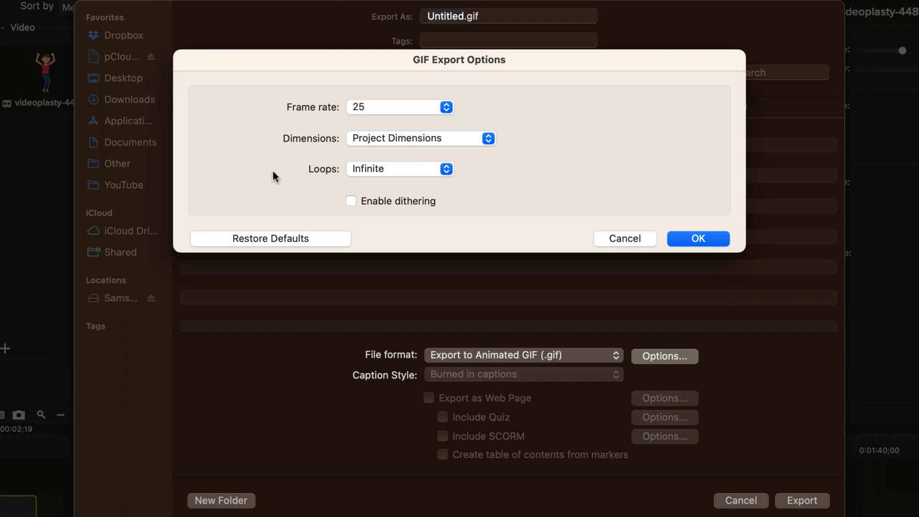
left_click(384, 171)
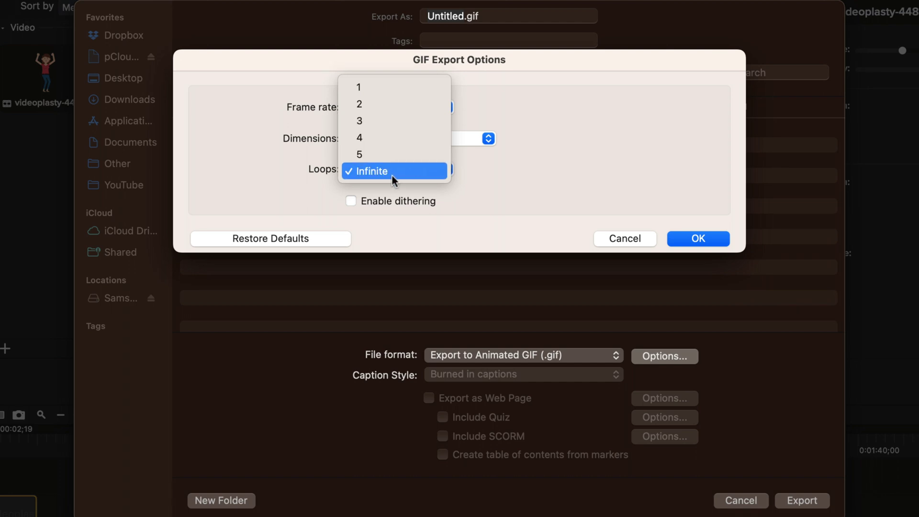
left_click(355, 175)
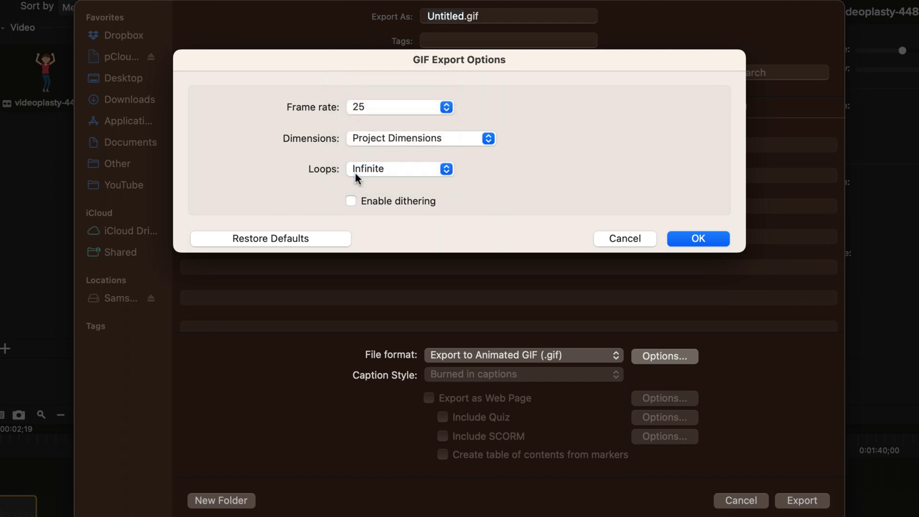
left_click(349, 203)
Step: Apply the options, name the file 4k.gif, export it and close the finished notice
left_click(700, 238)
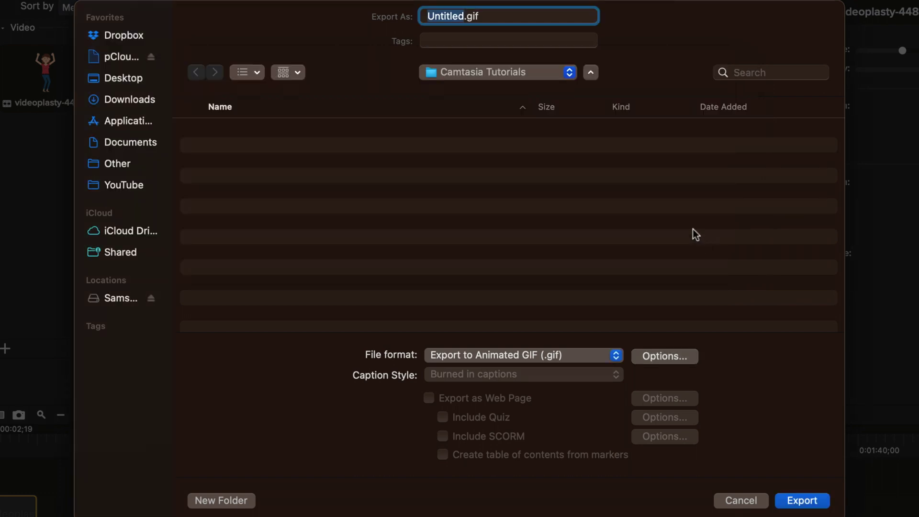
type("4kj")
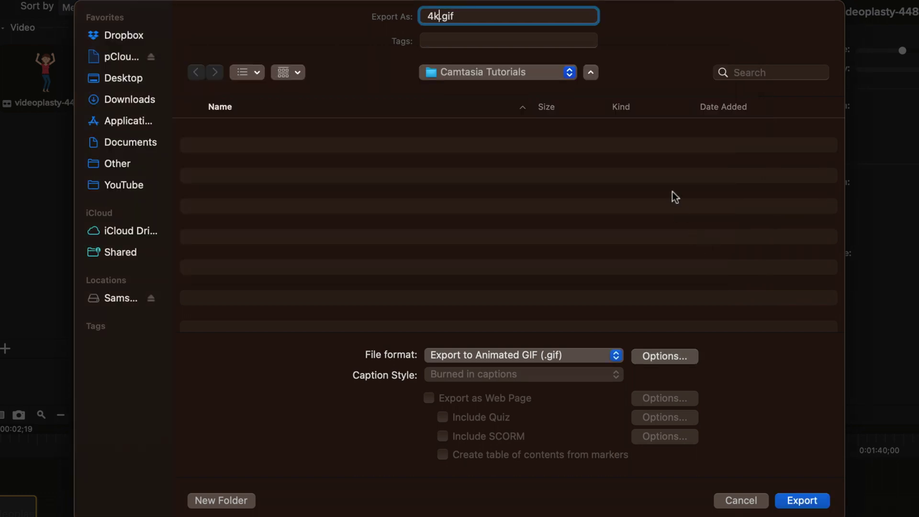
key("BackSpace")
left_click(797, 500)
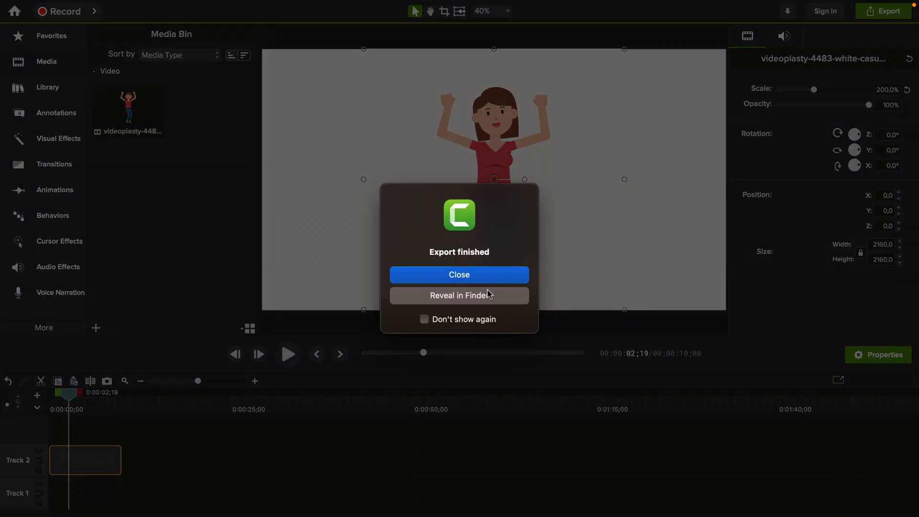
left_click(481, 277)
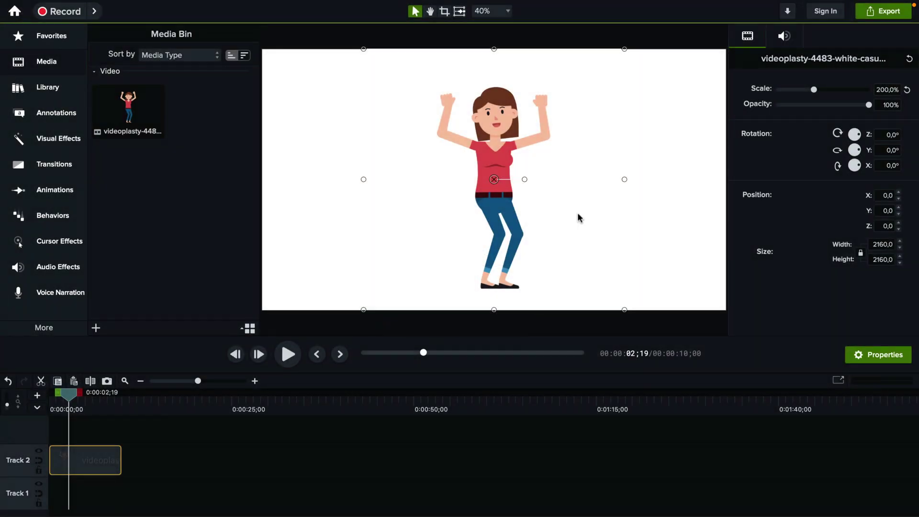
Step: Start another Local File export named 'full HD'
left_click(878, 17)
left_click(850, 44)
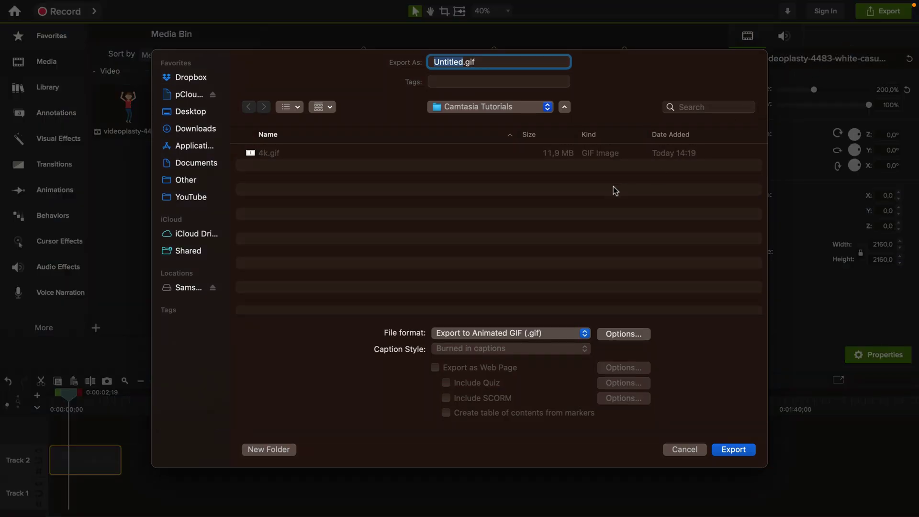
type("full HD")
Step: Set custom 1920×1080 dimensions in the GIF options and export full HD.gif
left_click(620, 337)
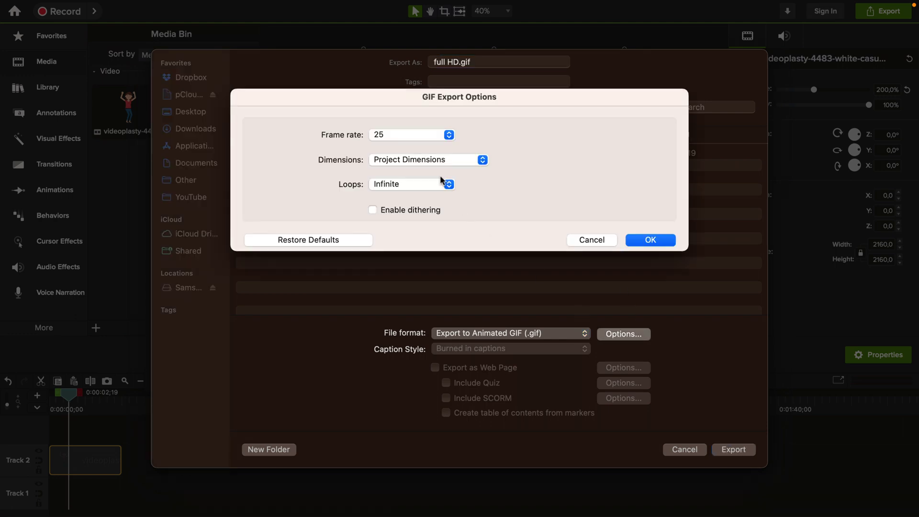
left_click(432, 160)
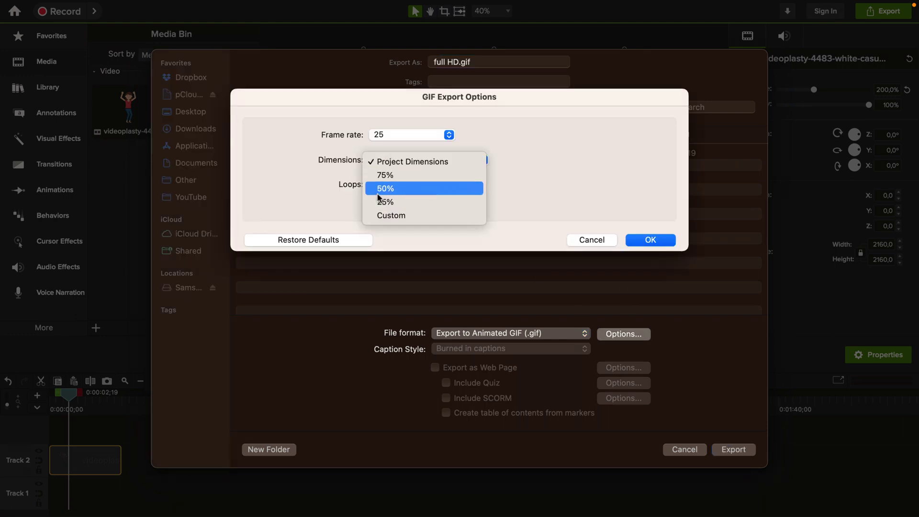
left_click(416, 191)
left_click(396, 162)
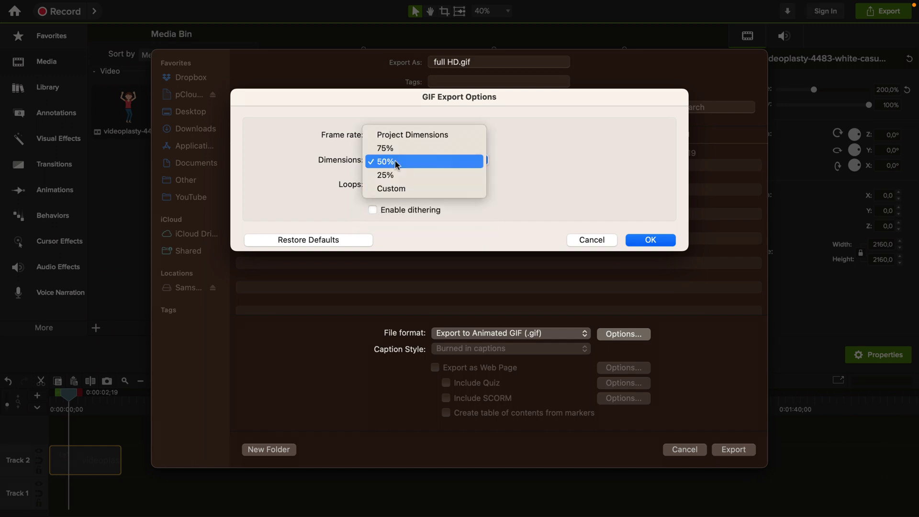
left_click(399, 189)
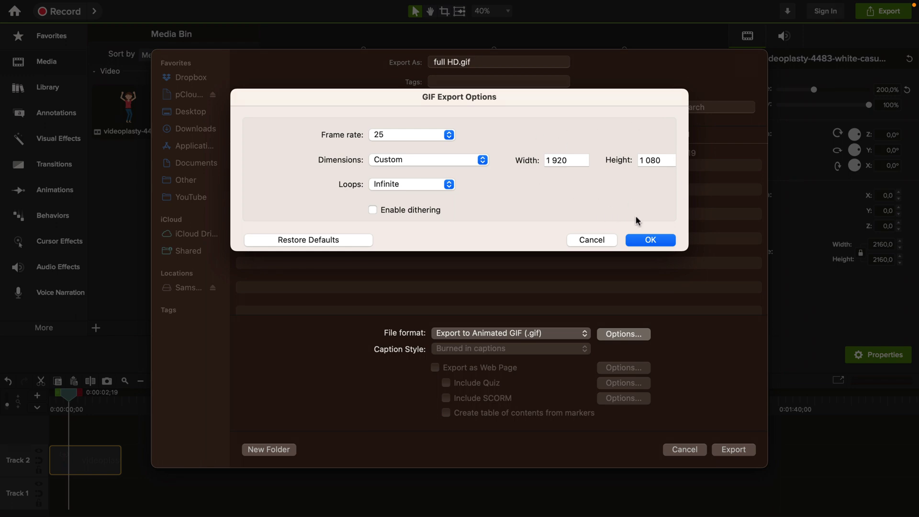
left_click(659, 243)
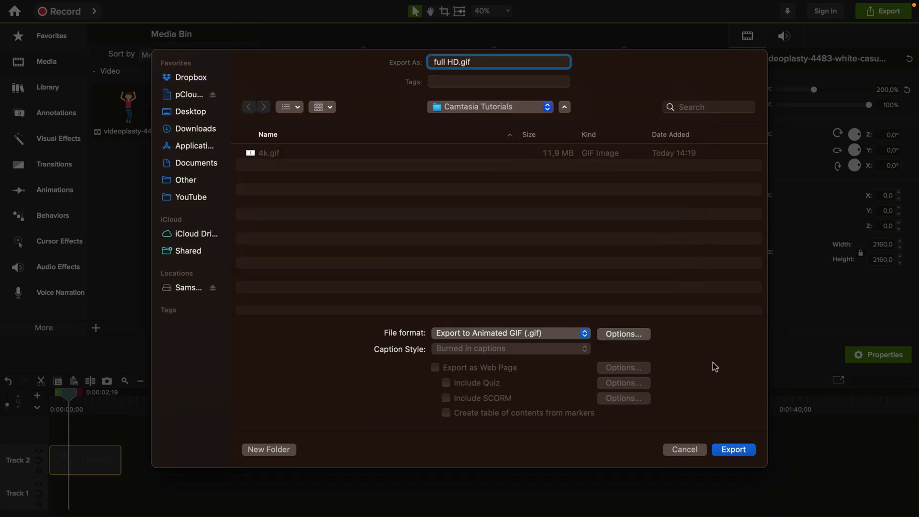
left_click(731, 448)
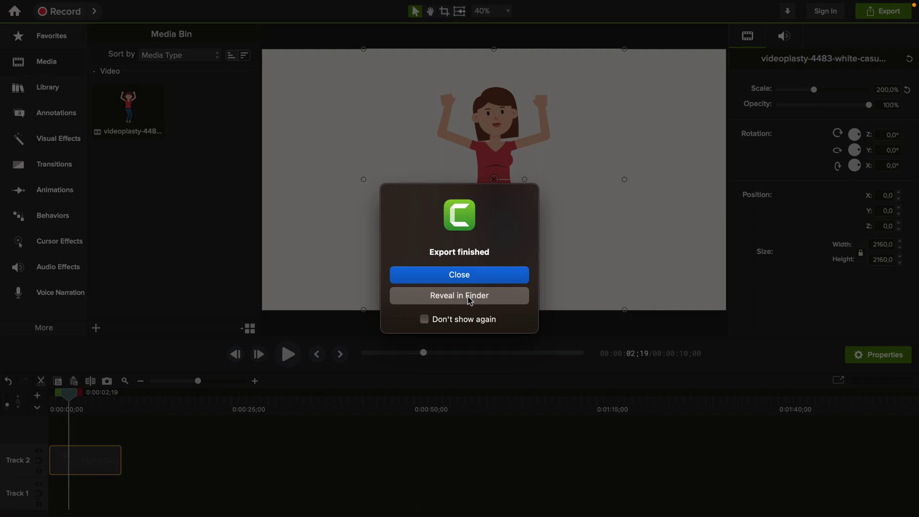
Step: Reveal the exports in Finder, select full HD.gif and show its Open With apps
left_click(474, 293)
left_click(487, 295)
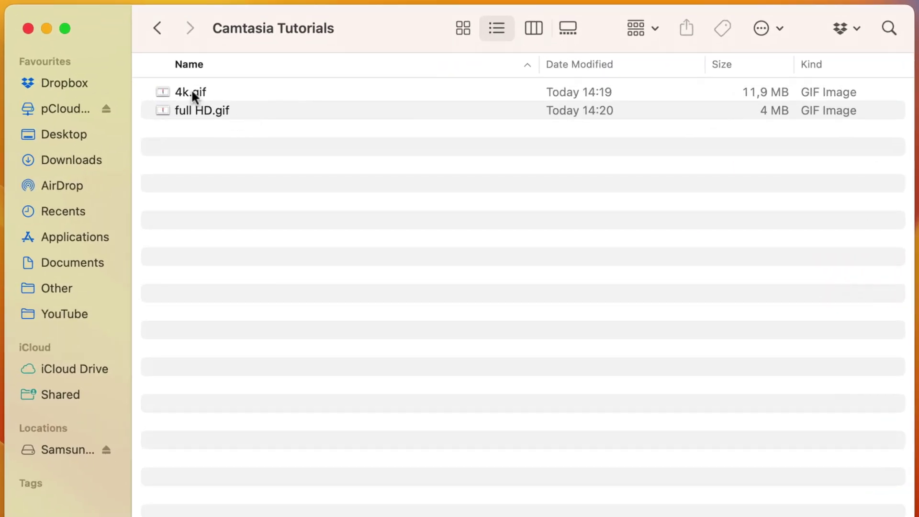
left_click(193, 94)
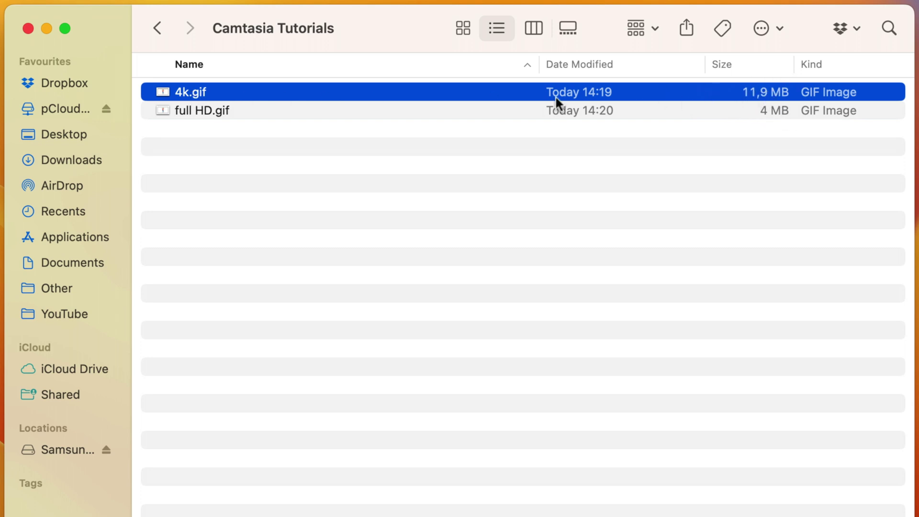
left_click(209, 115)
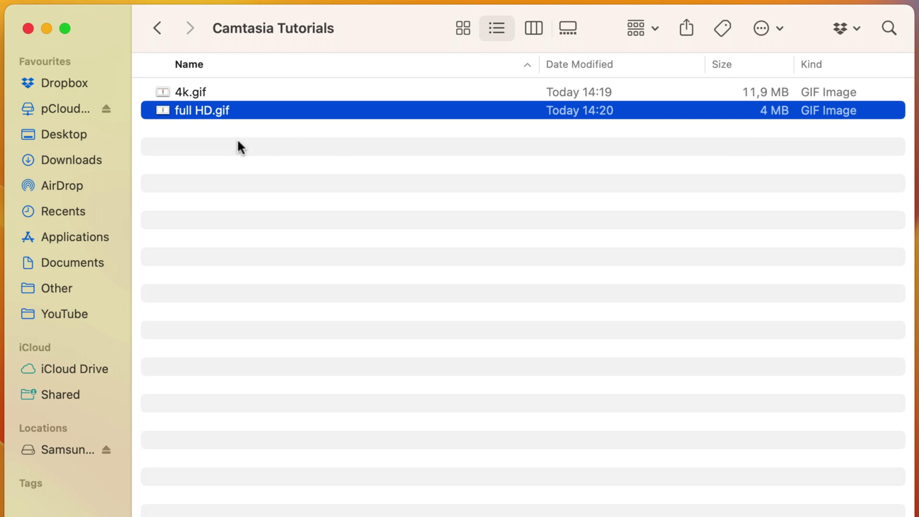
right_click(231, 112)
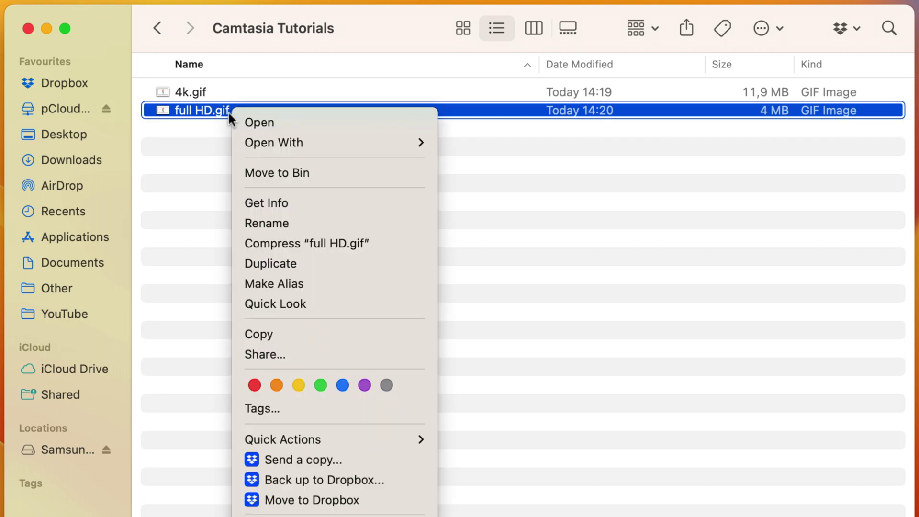
mouse_move(295, 142)
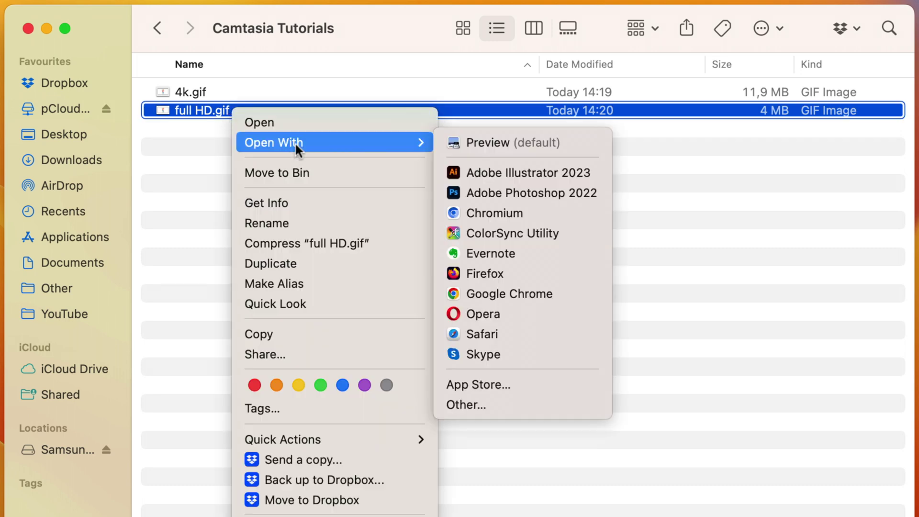
Step: Open full HD.gif in Safari to watch the dancing character play
left_click(493, 333)
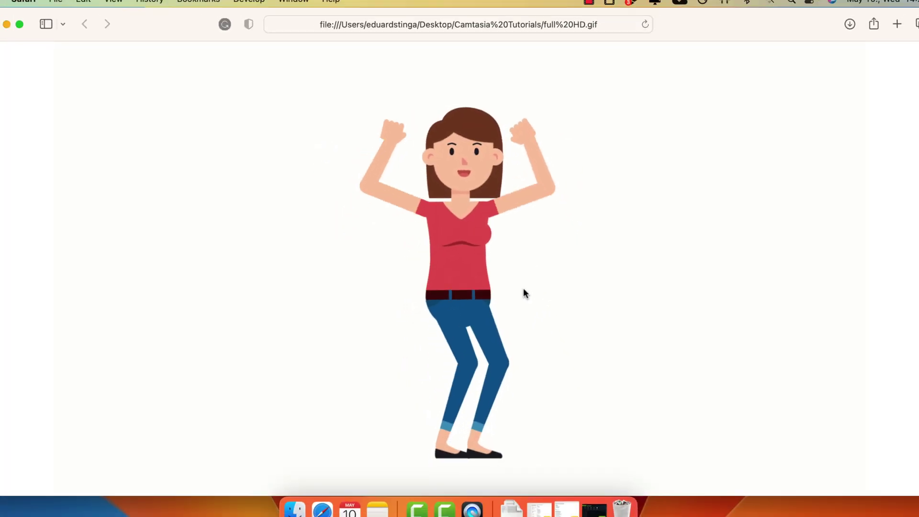